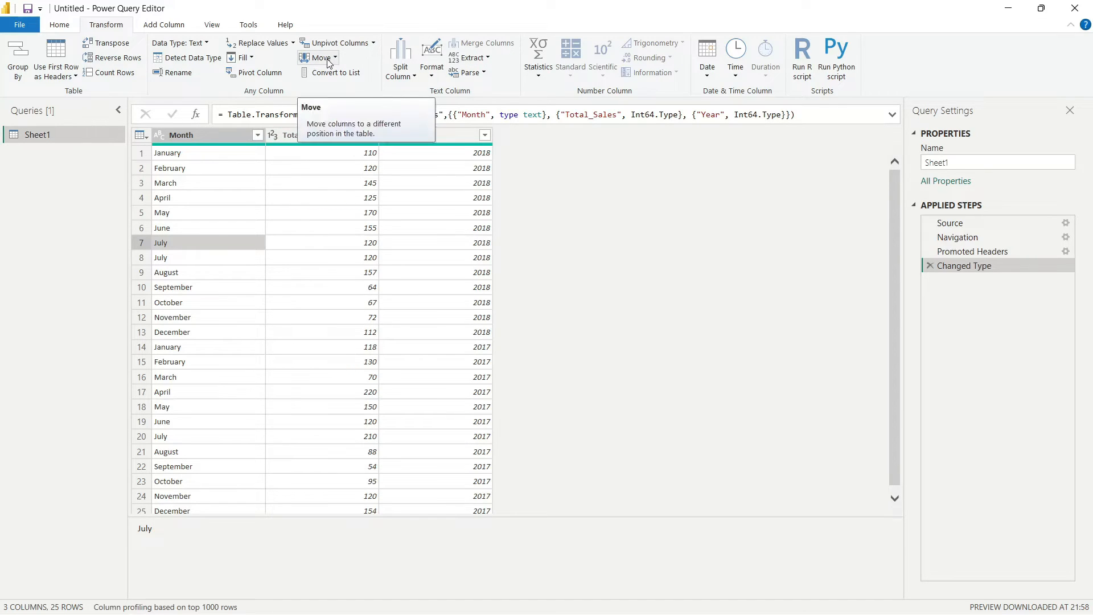
# Step: Try pivoting the Month column with Total_Sales as the values column, and remove the resulting applied step
pyautogui.scroll(-2, 329, 63)
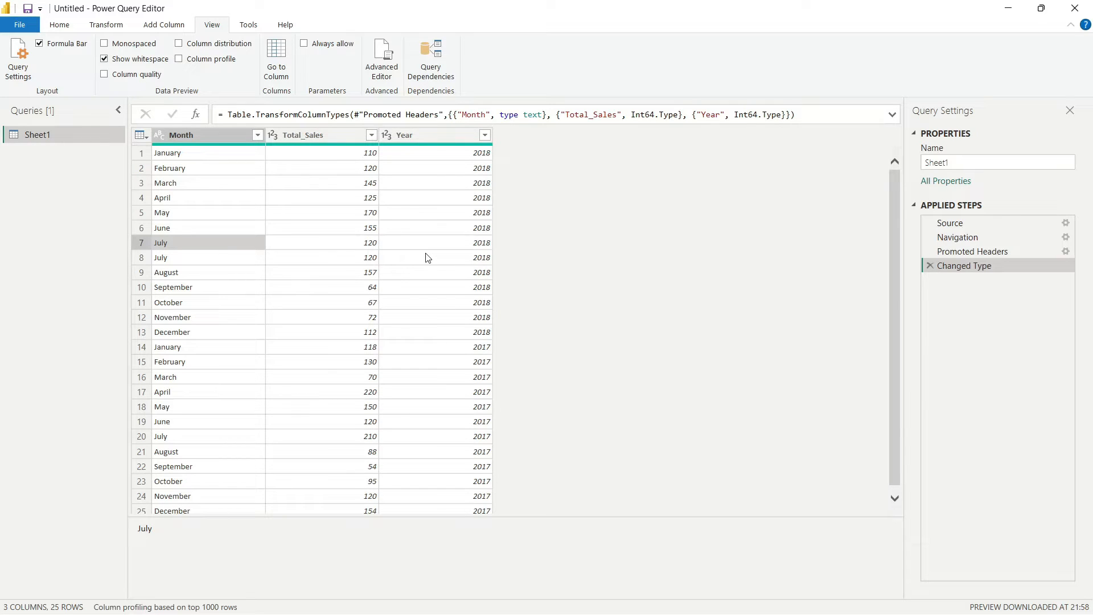
pyautogui.click(103, 28)
pyautogui.click(260, 73)
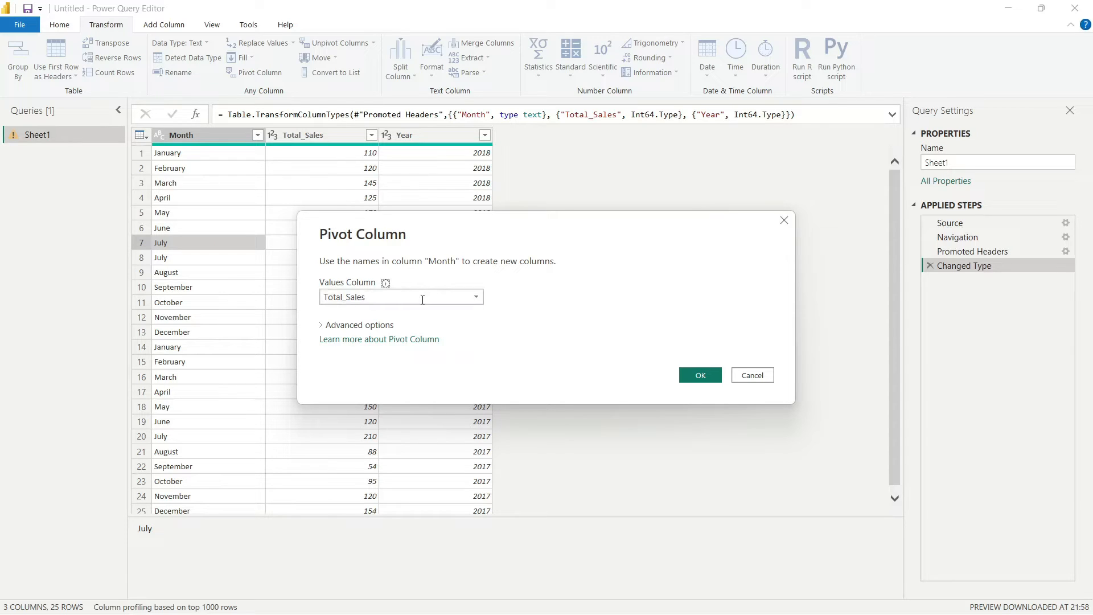
pyautogui.click(472, 296)
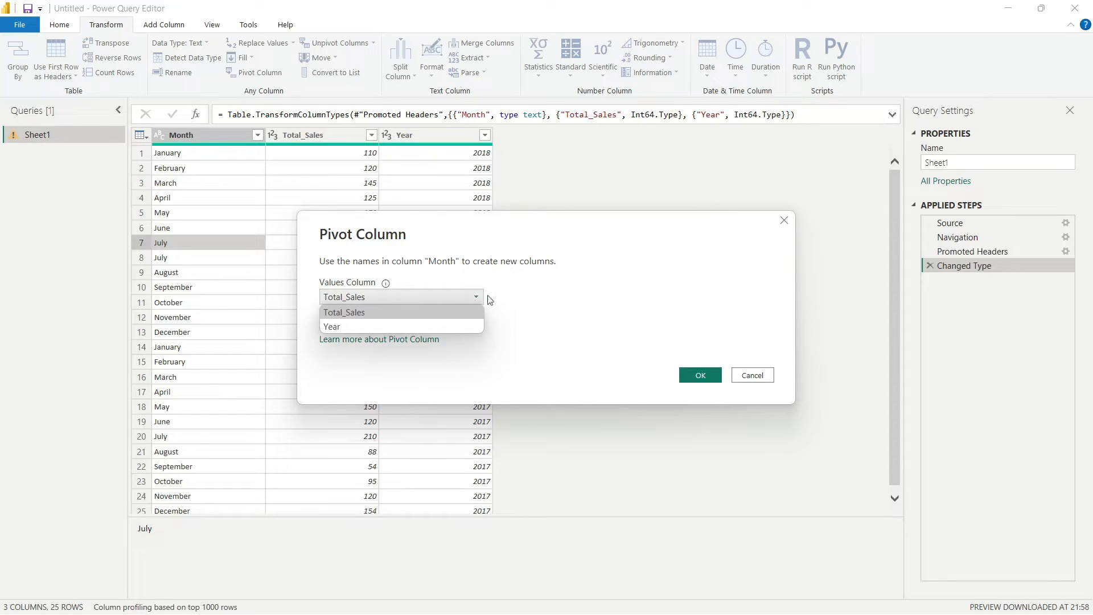
pyautogui.click(458, 311)
pyautogui.click(701, 374)
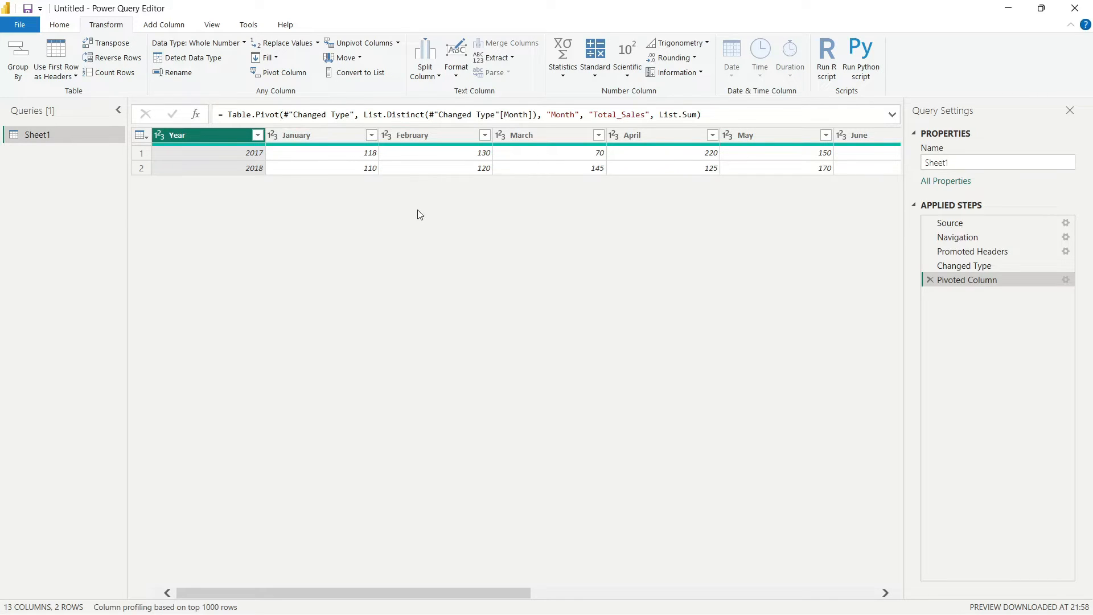
pyautogui.click(933, 281)
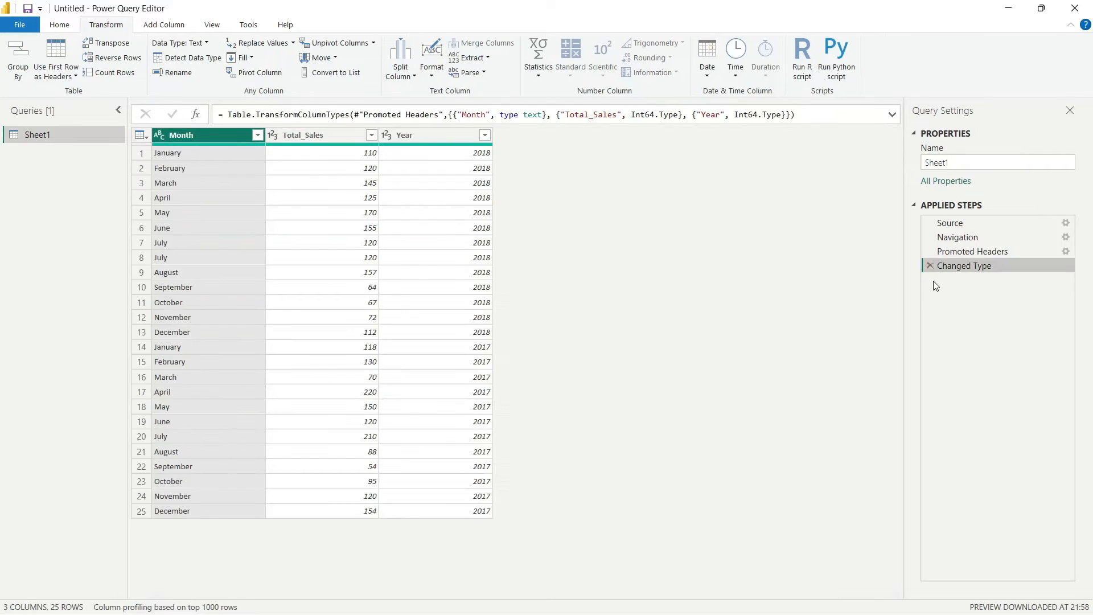
# Step: Transpose the table, promote its first row to headers, and review the month columns across the table
pyautogui.click(113, 45)
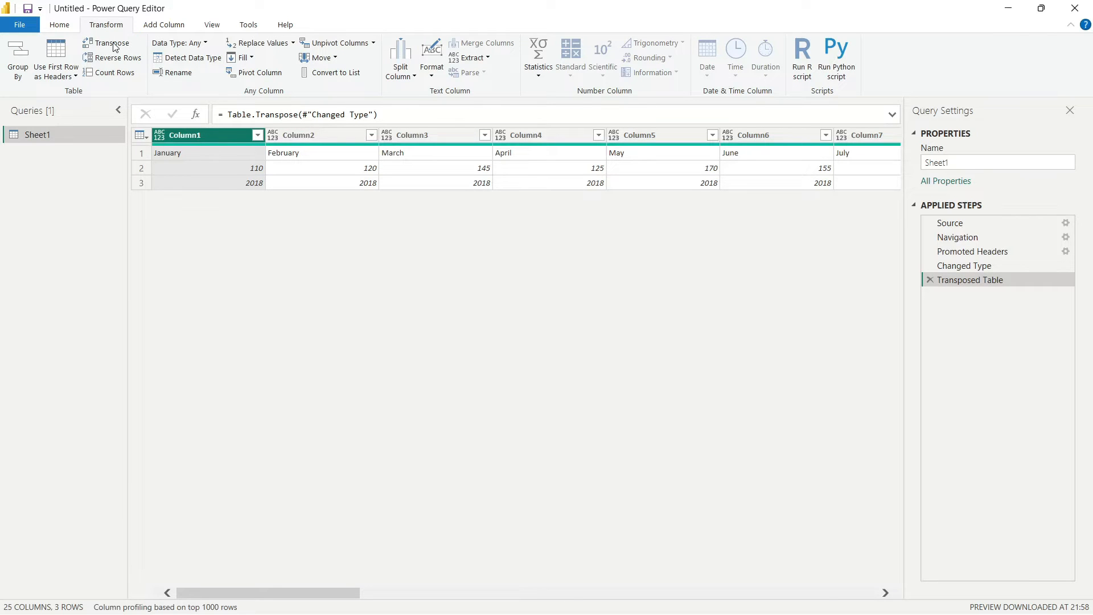
pyautogui.click(64, 56)
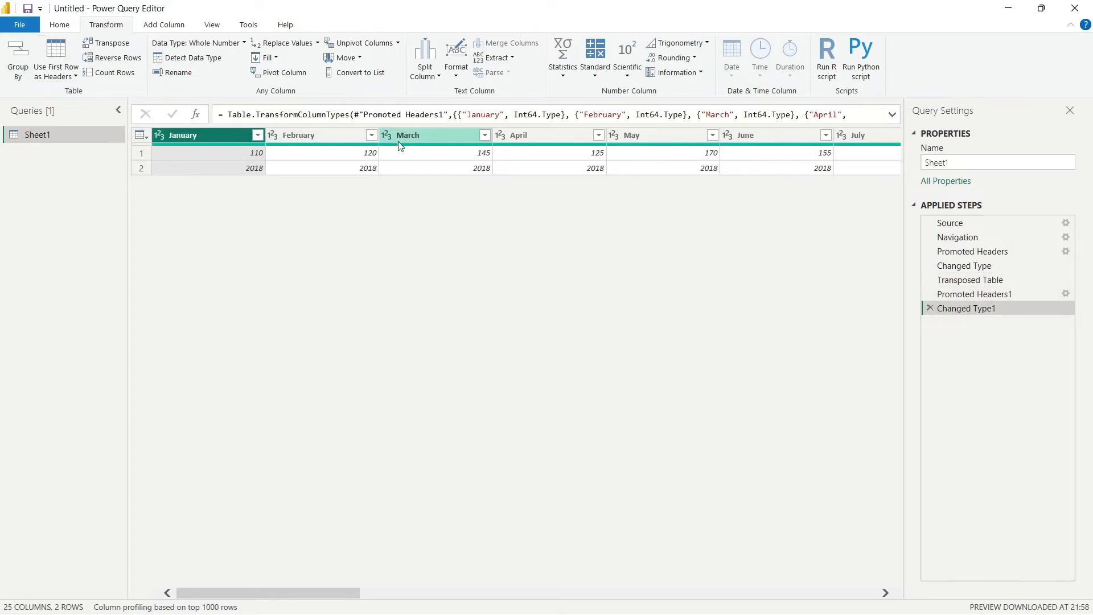
pyautogui.hscroll(5, 599, 165)
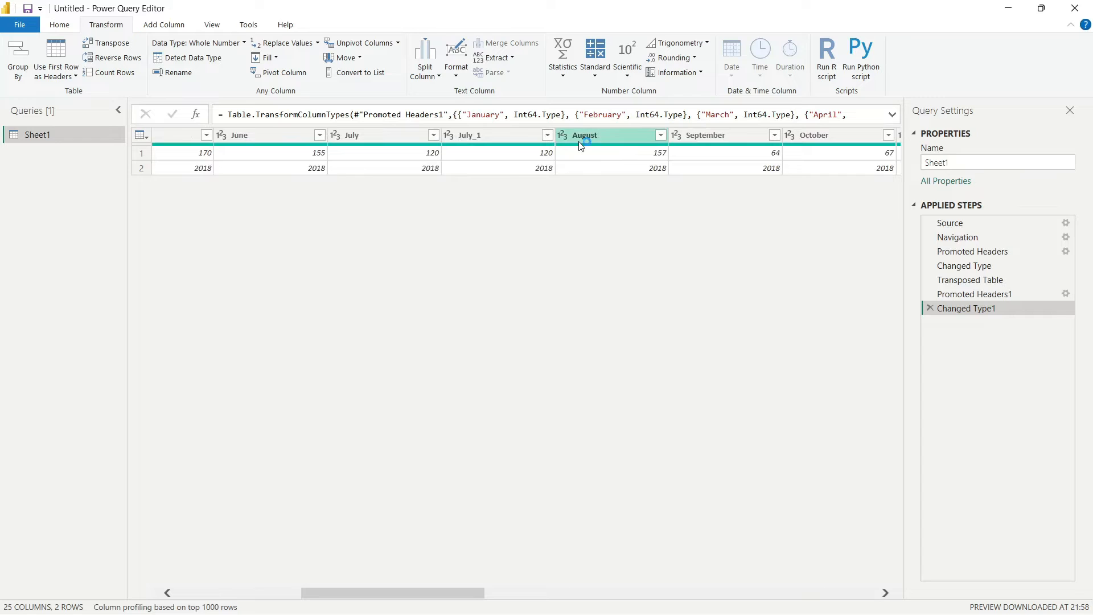
pyautogui.hscroll(-5, 635, 153)
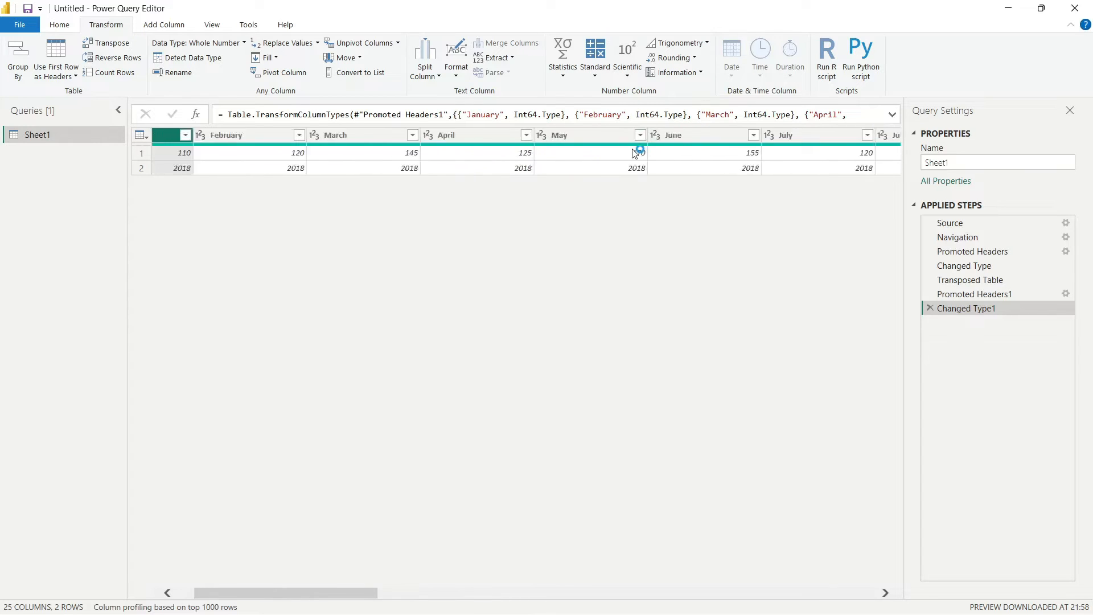
pyautogui.hscroll(-1, 636, 153)
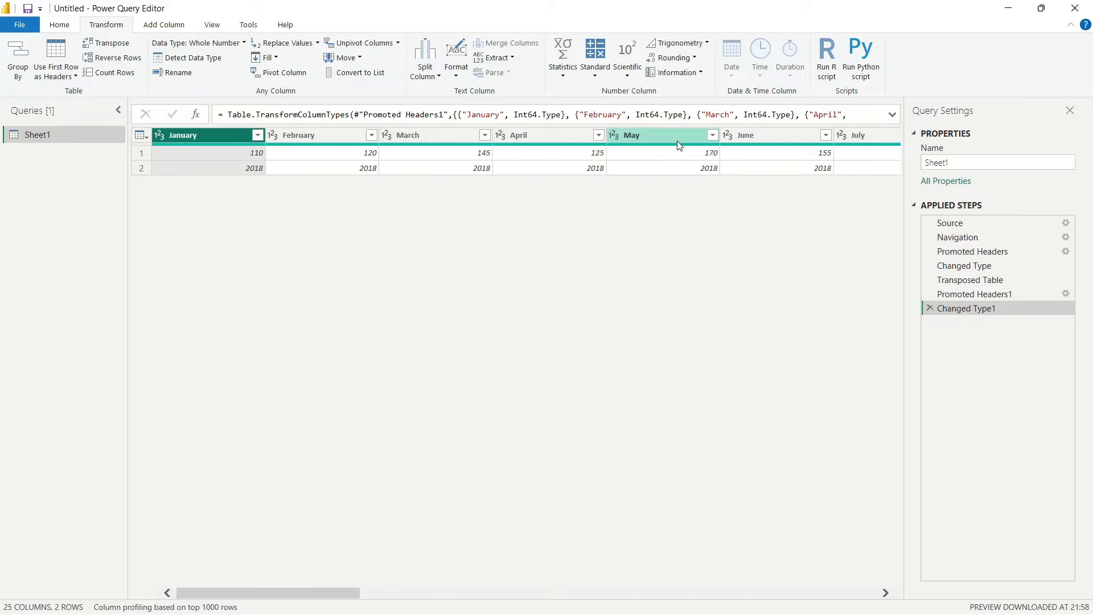
pyautogui.hscroll(5, 864, 153)
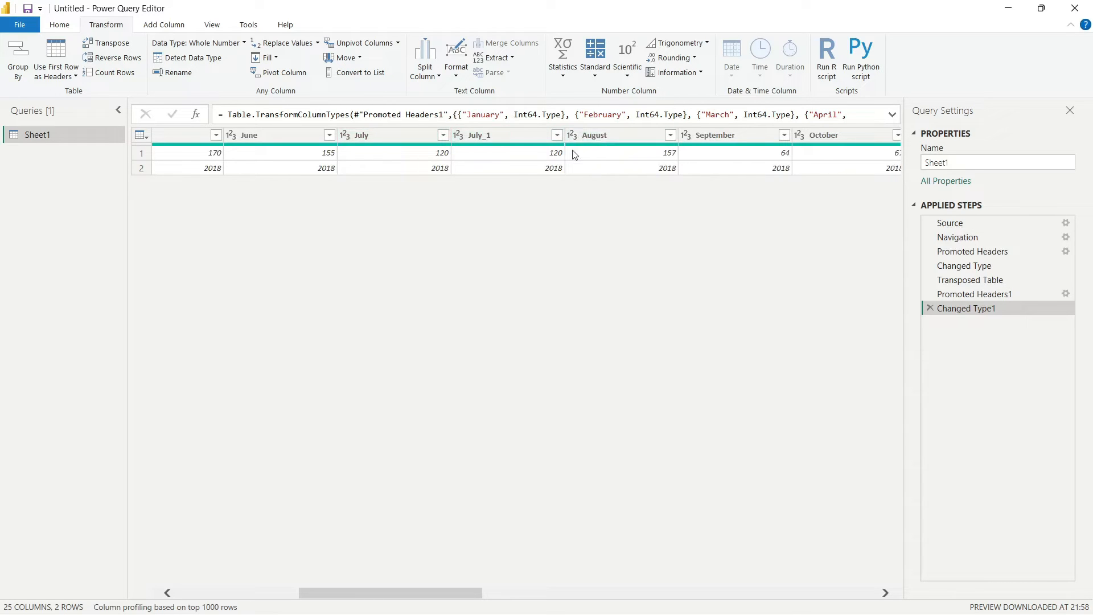
# Step: Delete the Changed Type1, Promoted Headers1 and Transposed Table applied steps to undo the transposition
pyautogui.click(929, 309)
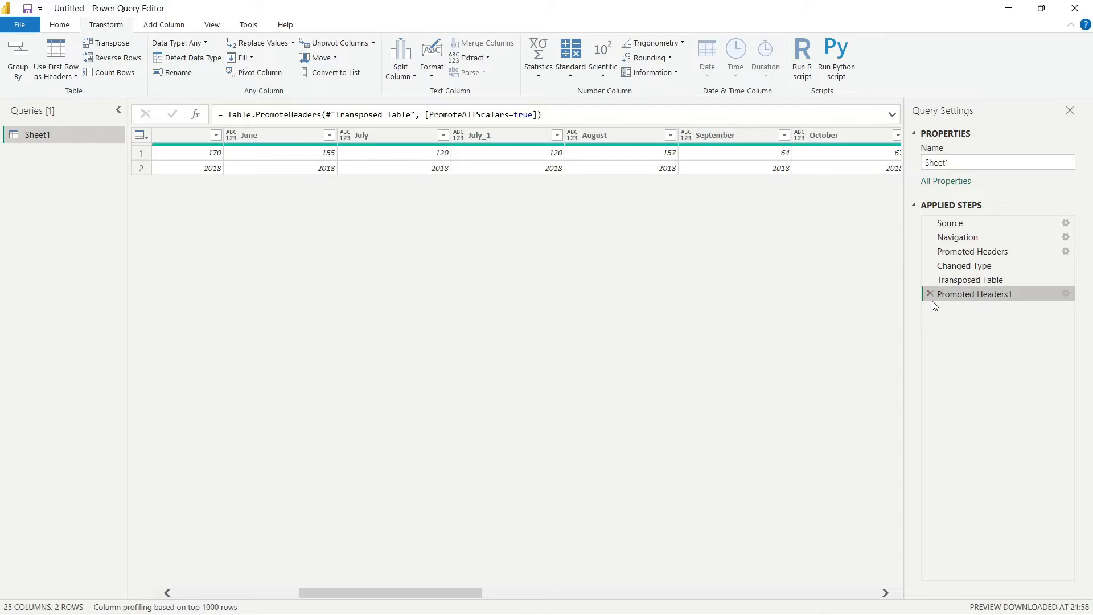
pyautogui.click(929, 293)
pyautogui.click(929, 279)
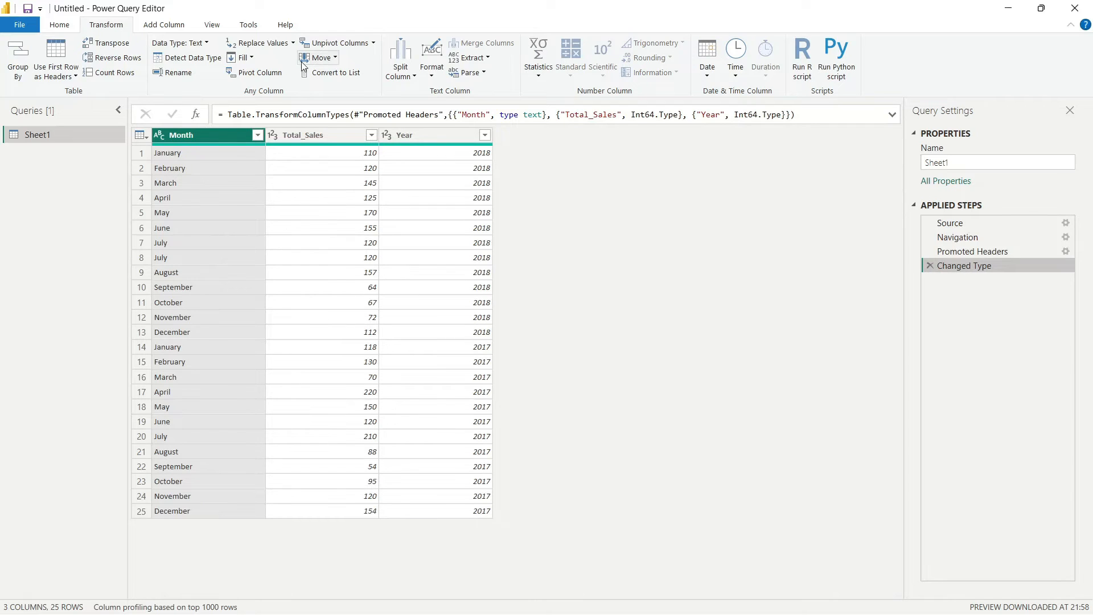
# Step: Pivot the Month column on Total_Sales again, look through all month columns, and delete the Pivoted Column step
pyautogui.click(265, 75)
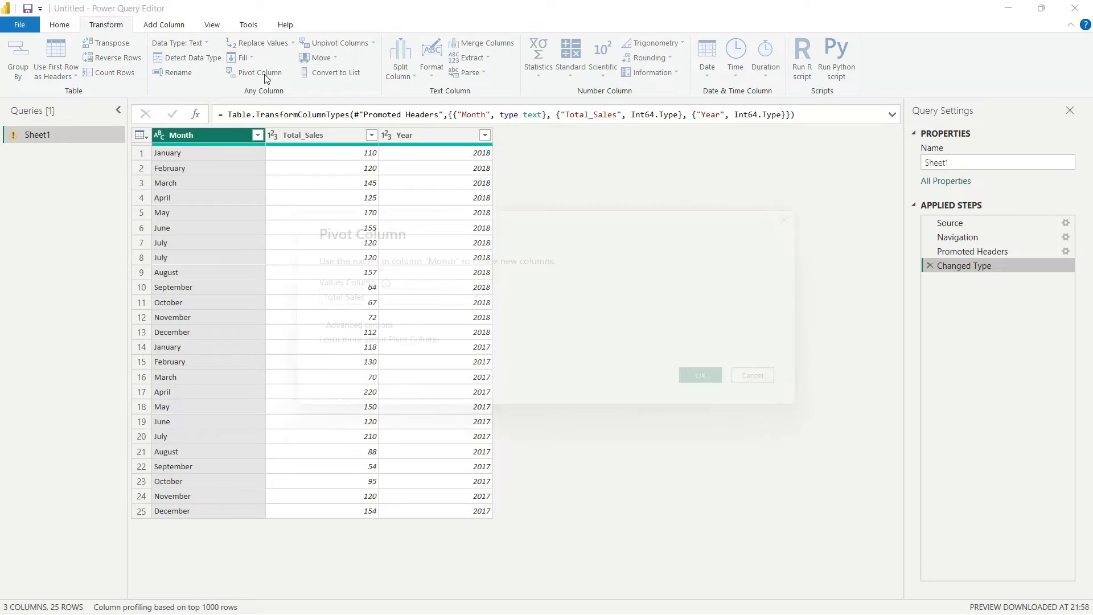
pyautogui.click(706, 377)
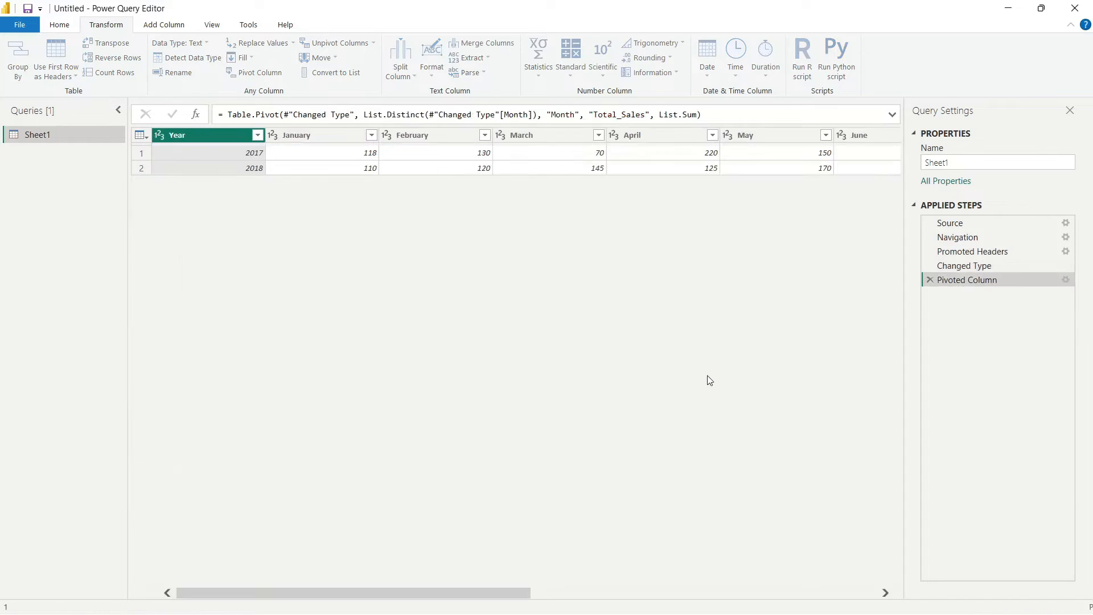
pyautogui.hscroll(3, 760, 181)
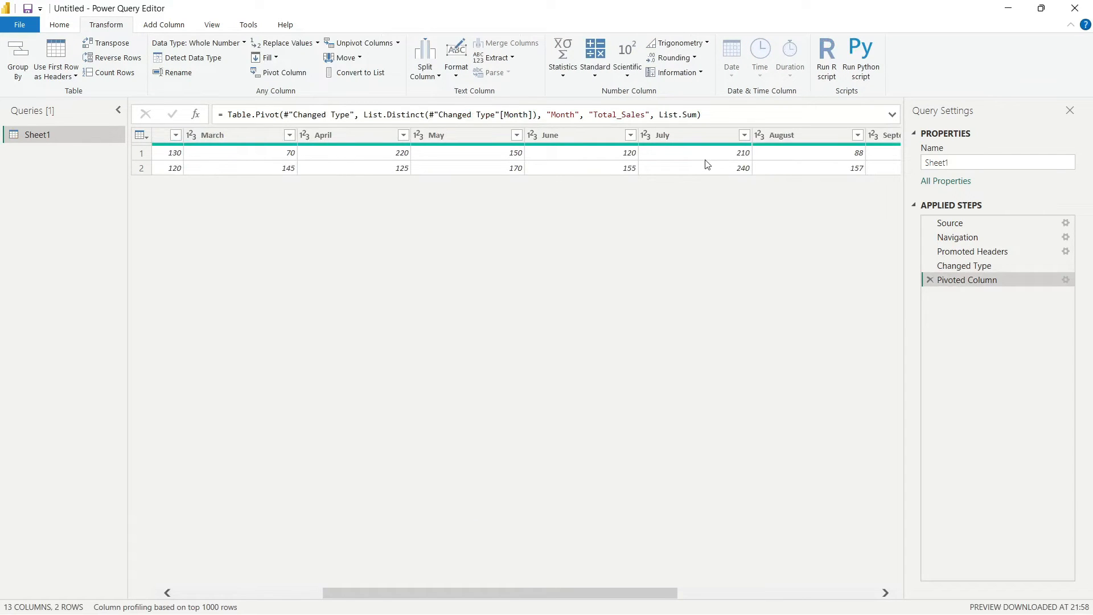
pyautogui.hscroll(-3, 703, 159)
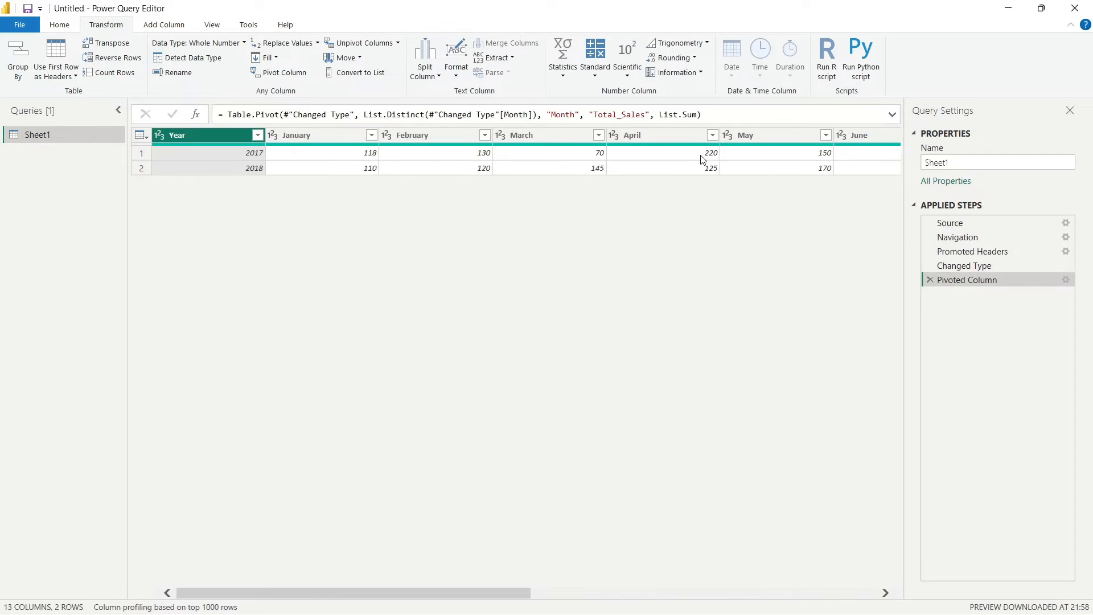
pyautogui.hscroll(5, 749, 220)
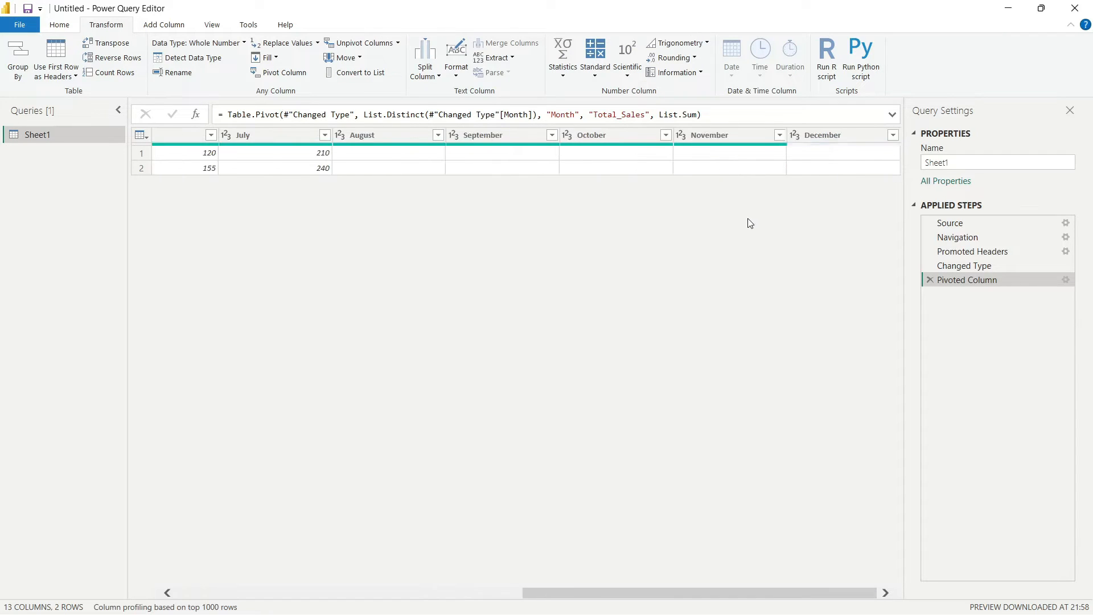
pyautogui.hscroll(-5, 329, 167)
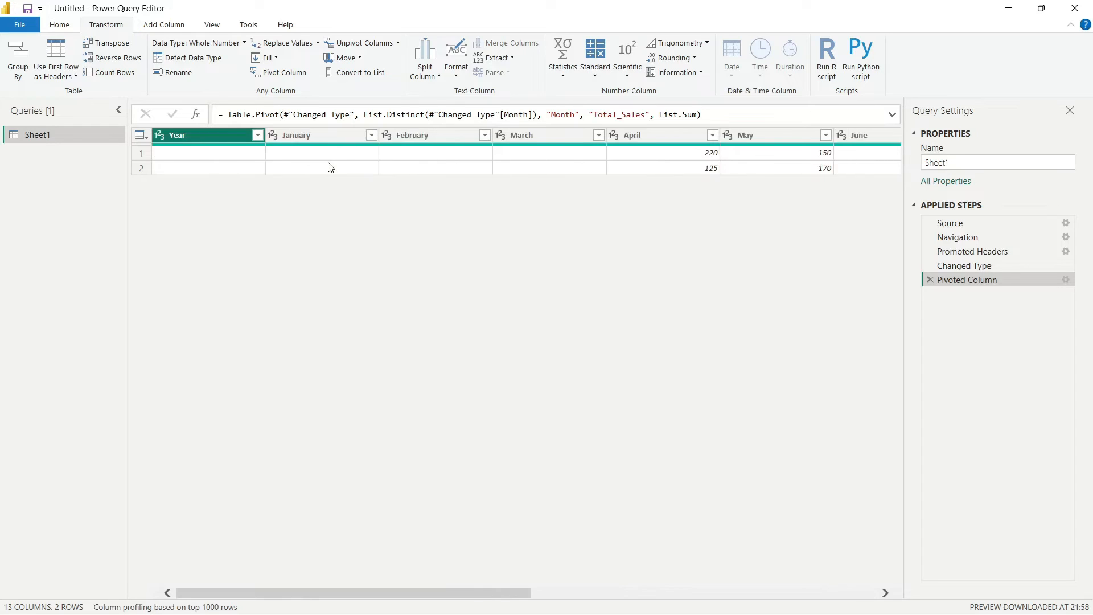
pyautogui.click(930, 279)
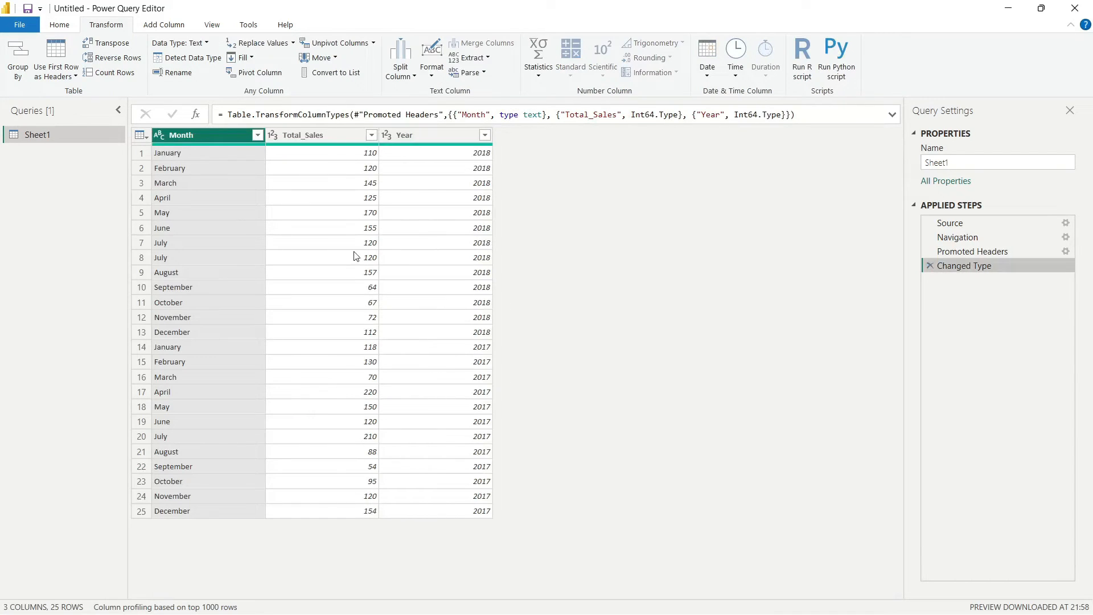
# Step: Pivot Month from its first July cell using Total_Sales values, check the July column, and discard the pivot
pyautogui.click(216, 243)
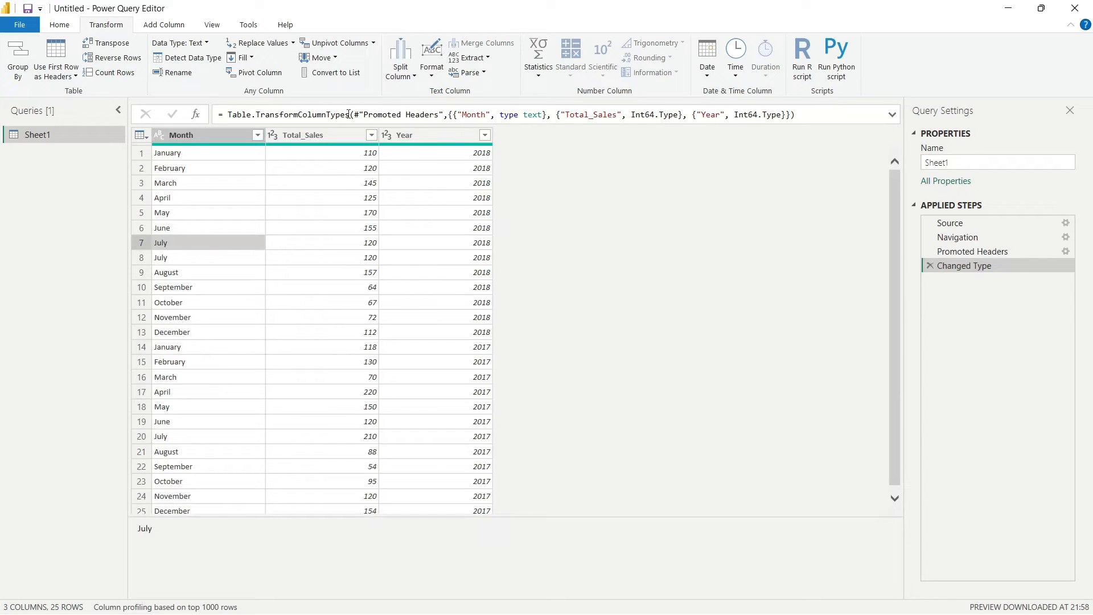
pyautogui.click(265, 73)
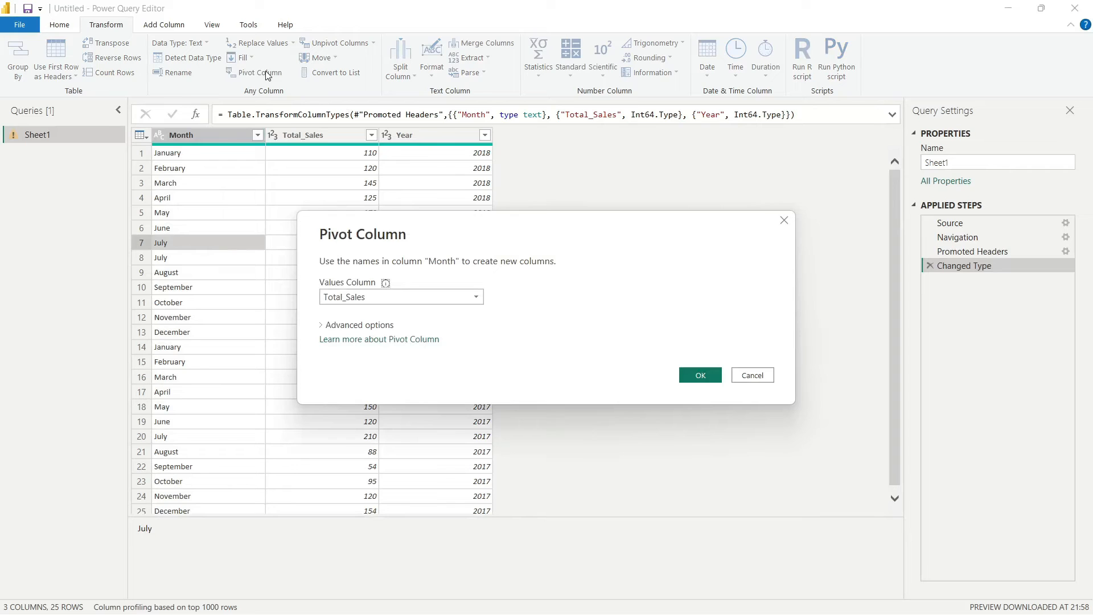
pyautogui.click(694, 371)
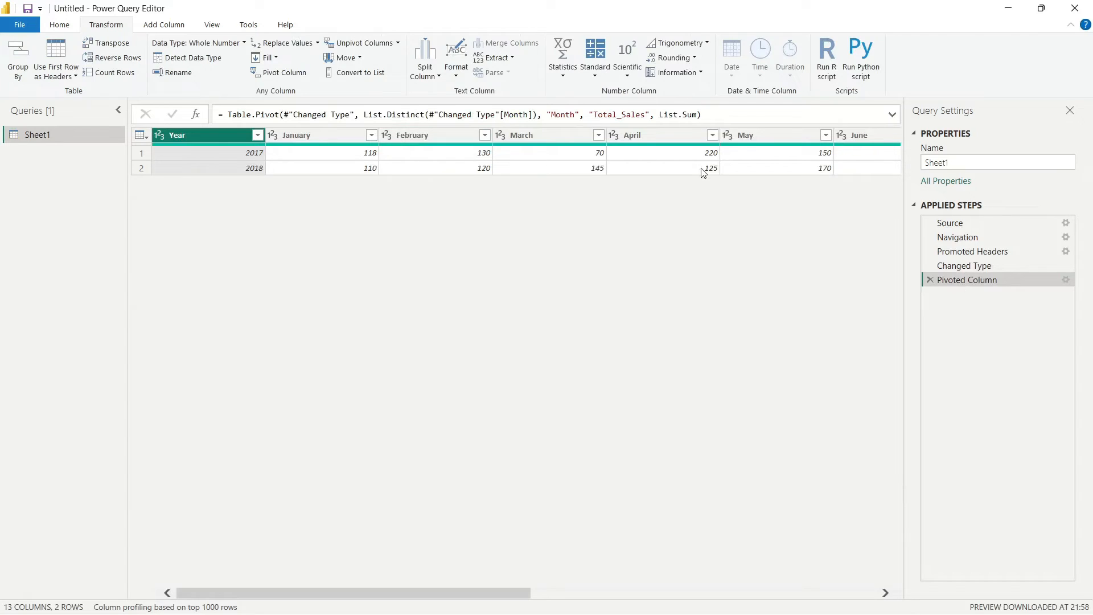
pyautogui.hscroll(3, 835, 158)
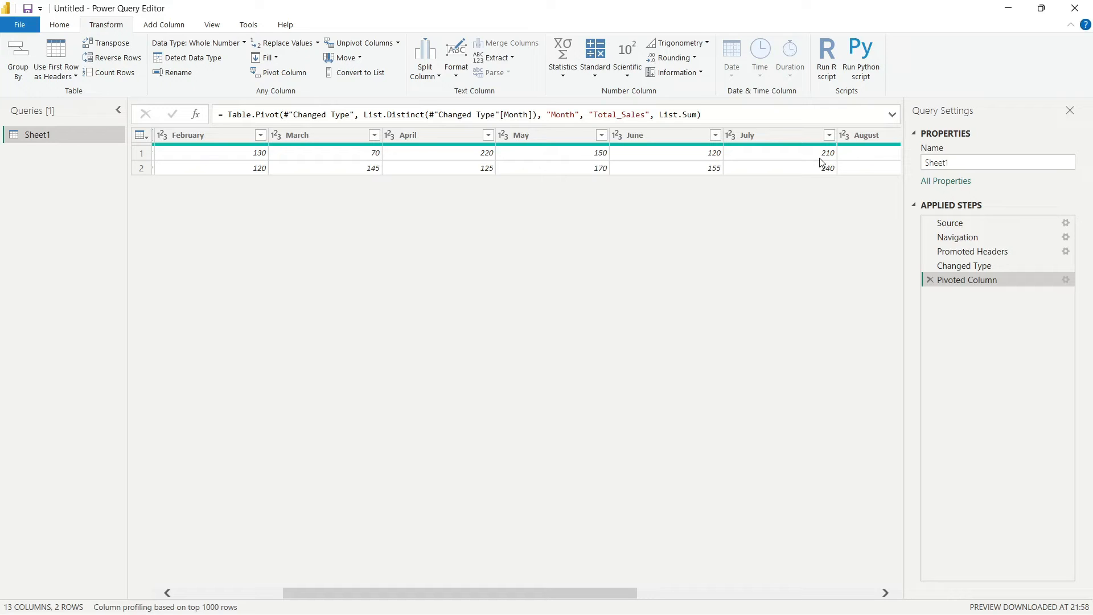
pyautogui.hscroll(-2, 819, 162)
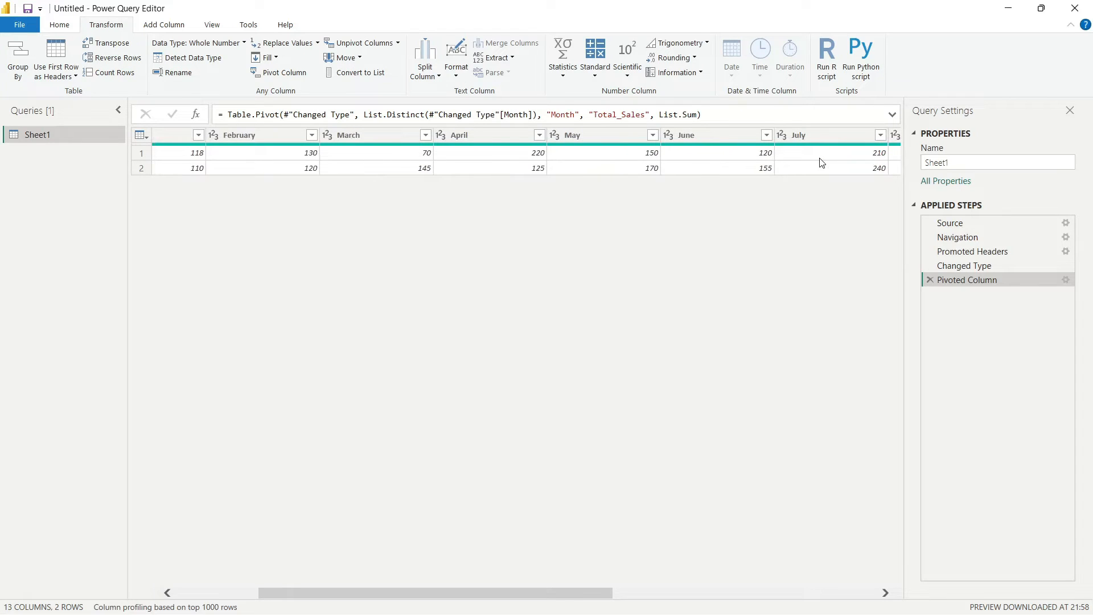
pyautogui.hscroll(-5, 821, 163)
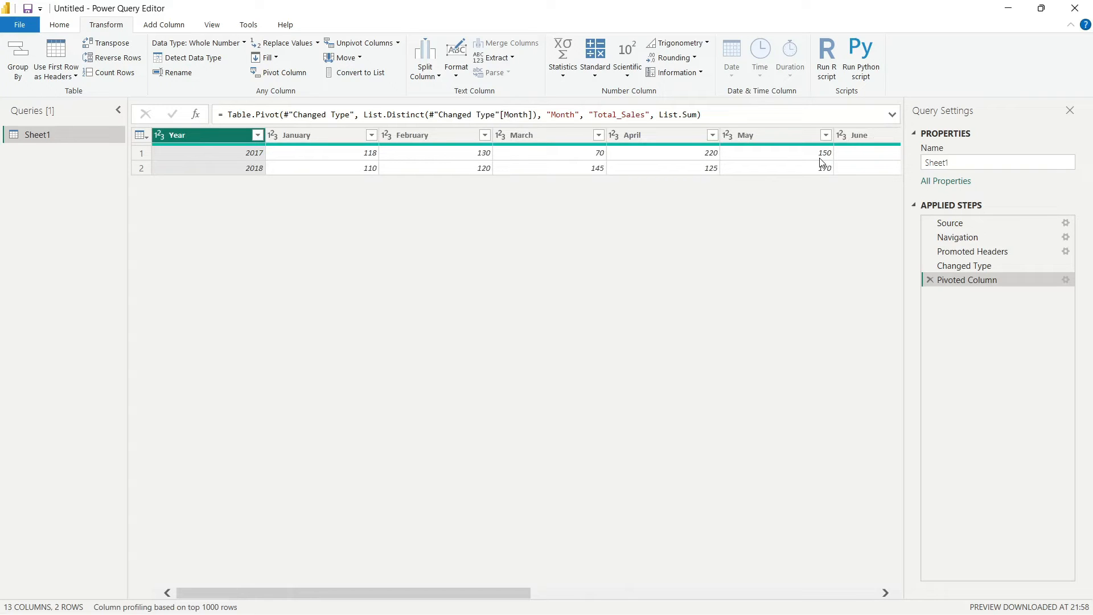
pyautogui.click(929, 279)
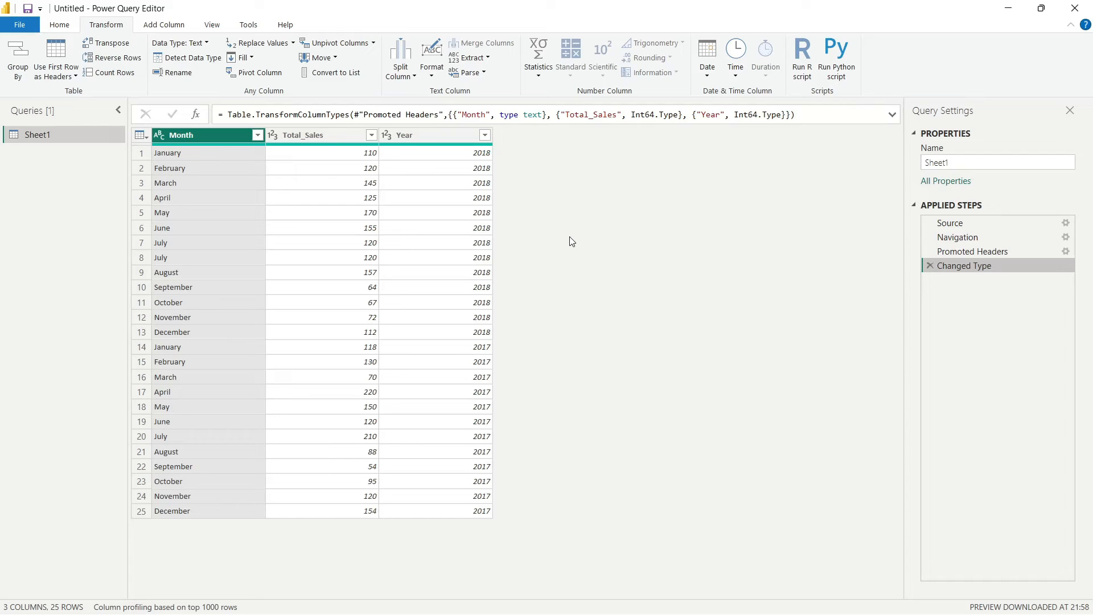
# Step: Try unpivoting the Month column, and remove the Unpivoted Columns applied step
pyautogui.press('alt')
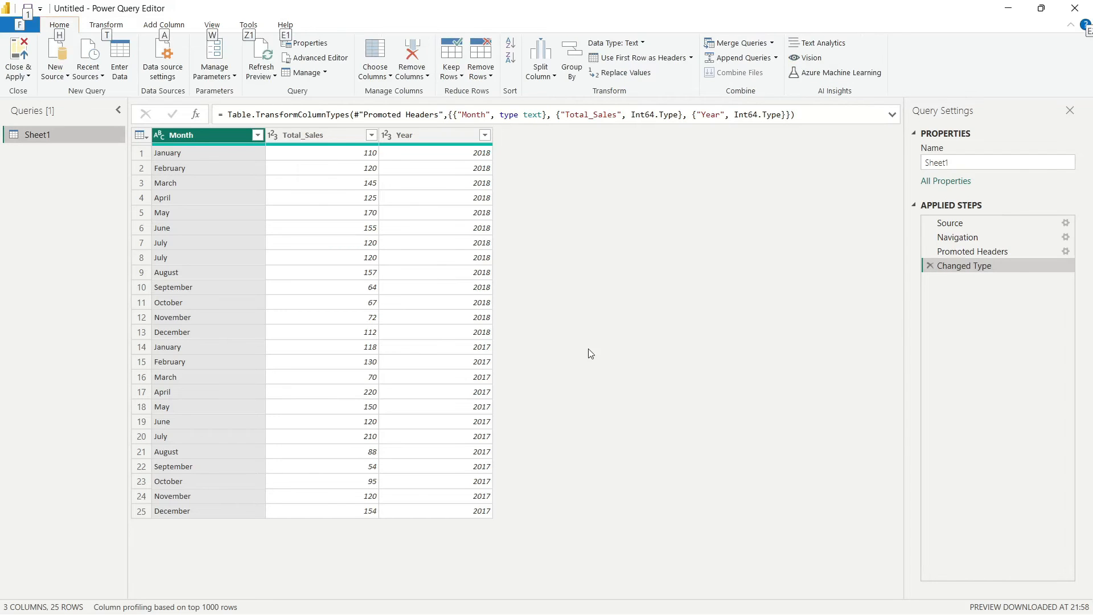
pyautogui.click(112, 33)
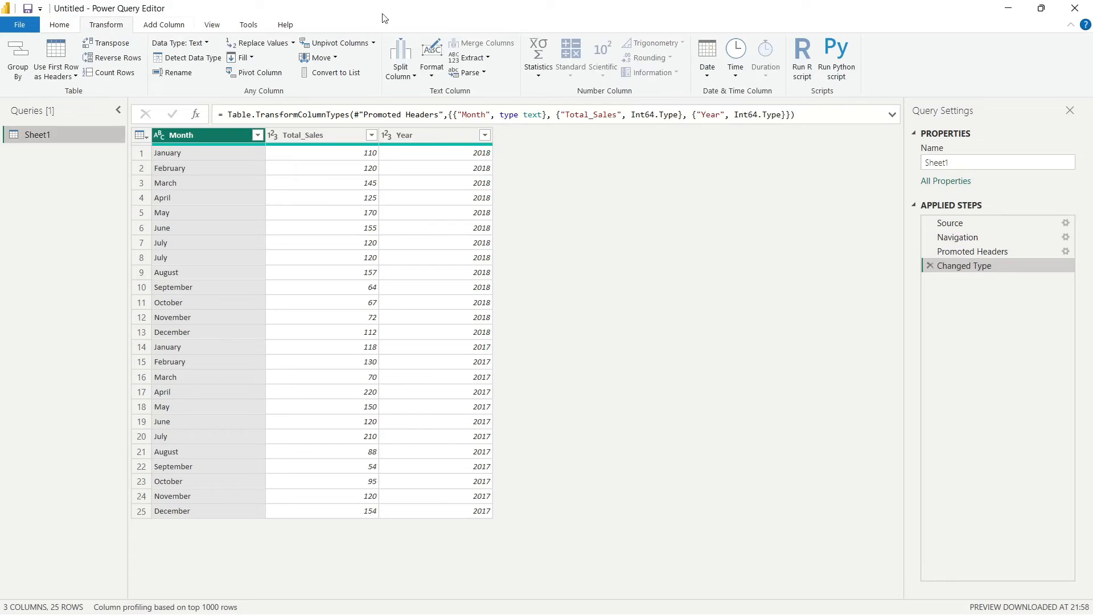
pyautogui.click(357, 46)
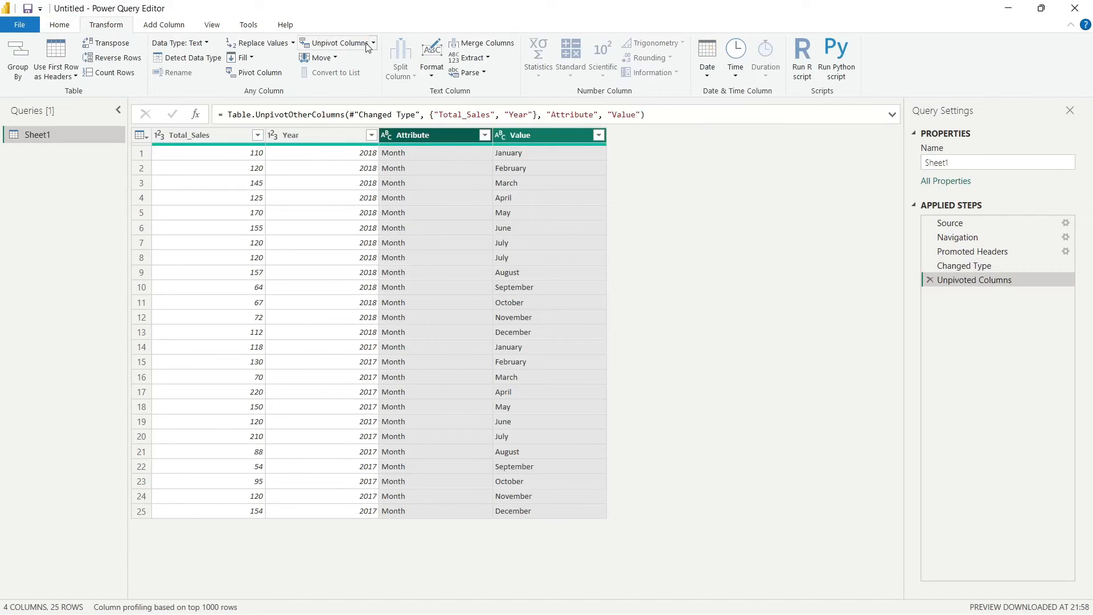
pyautogui.click(929, 280)
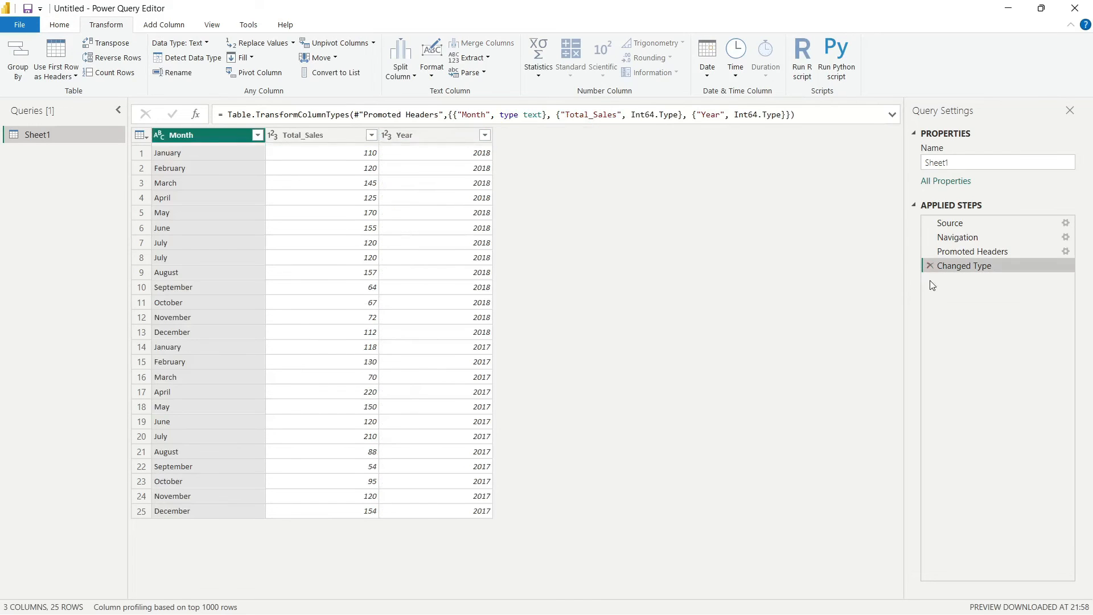
# Step: Try unpivoting all columns other than Month, and remove the Unpivoted Other Columns applied step
pyautogui.click(375, 44)
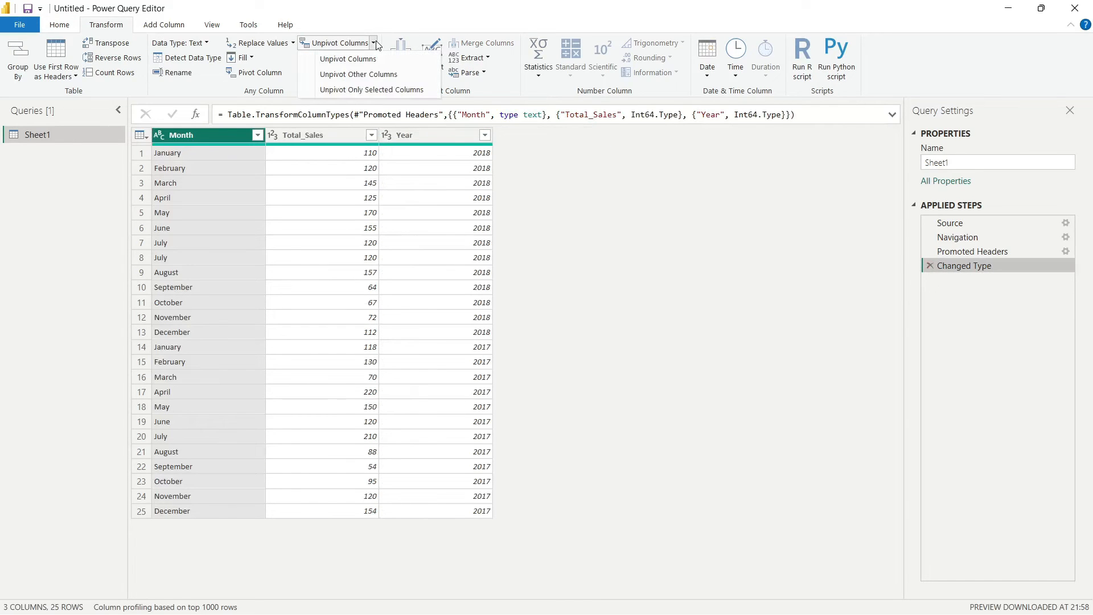
pyautogui.click(377, 79)
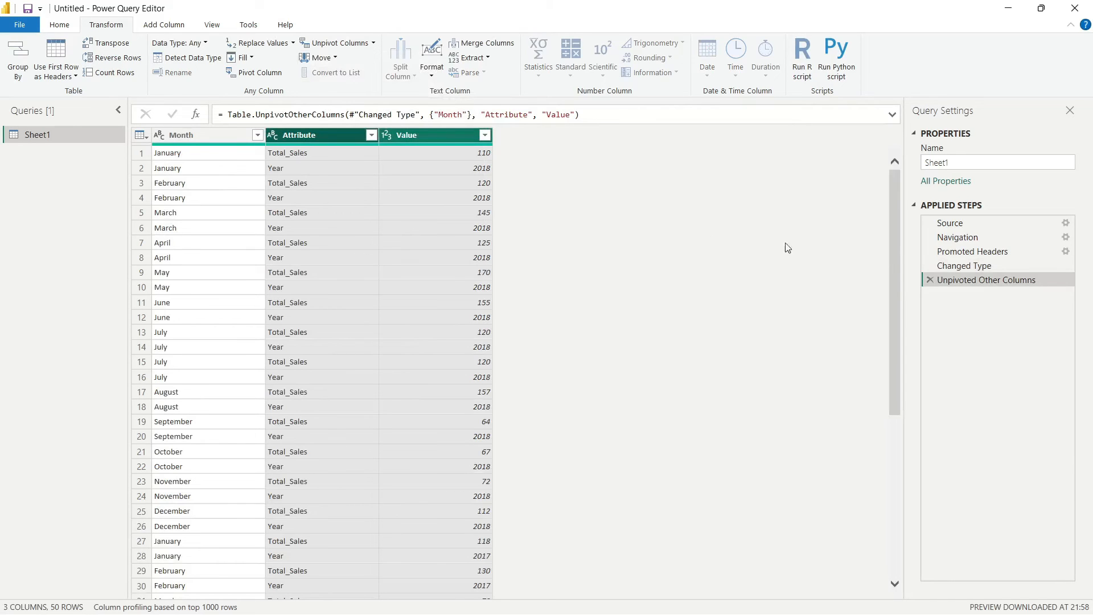
pyautogui.click(930, 279)
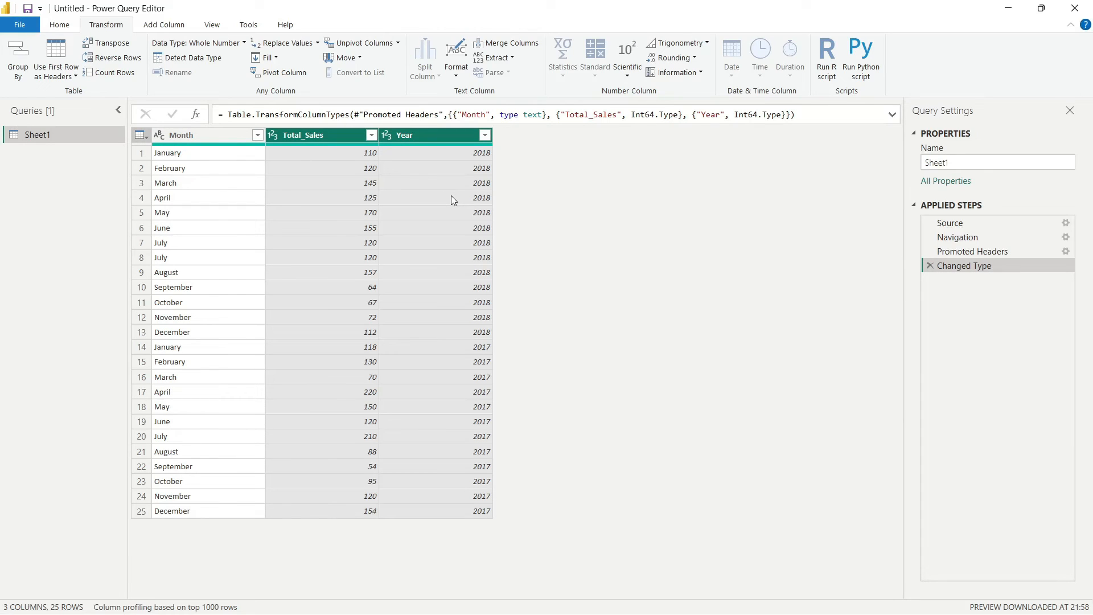
# Step: Try unpivoting all columns other than Year, and remove the Unpivoted Other Columns applied step
pyautogui.click(453, 135)
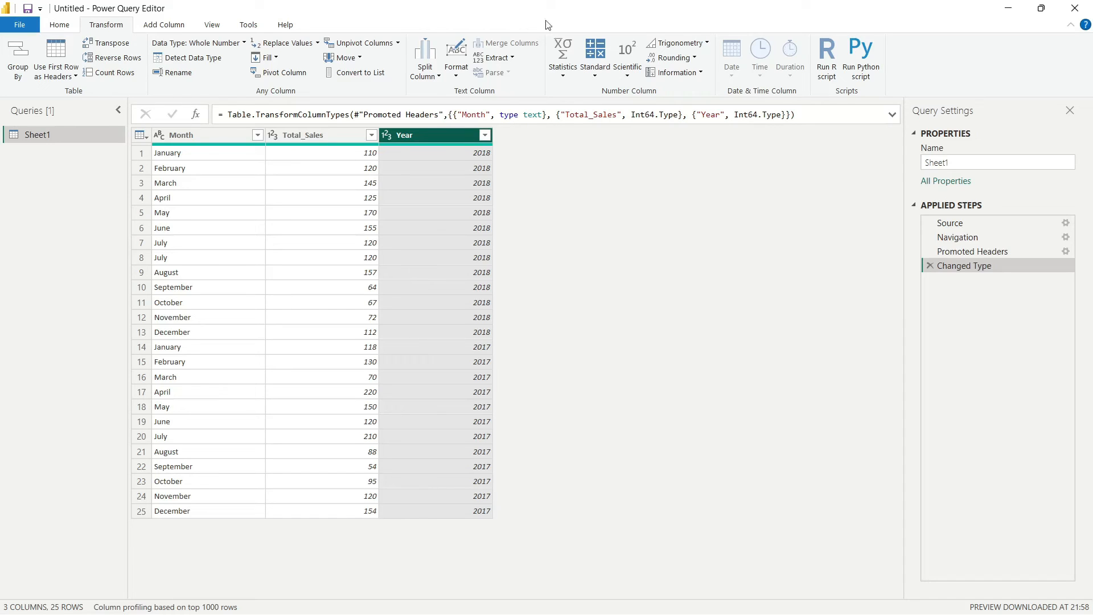
pyautogui.click(397, 43)
pyautogui.click(402, 78)
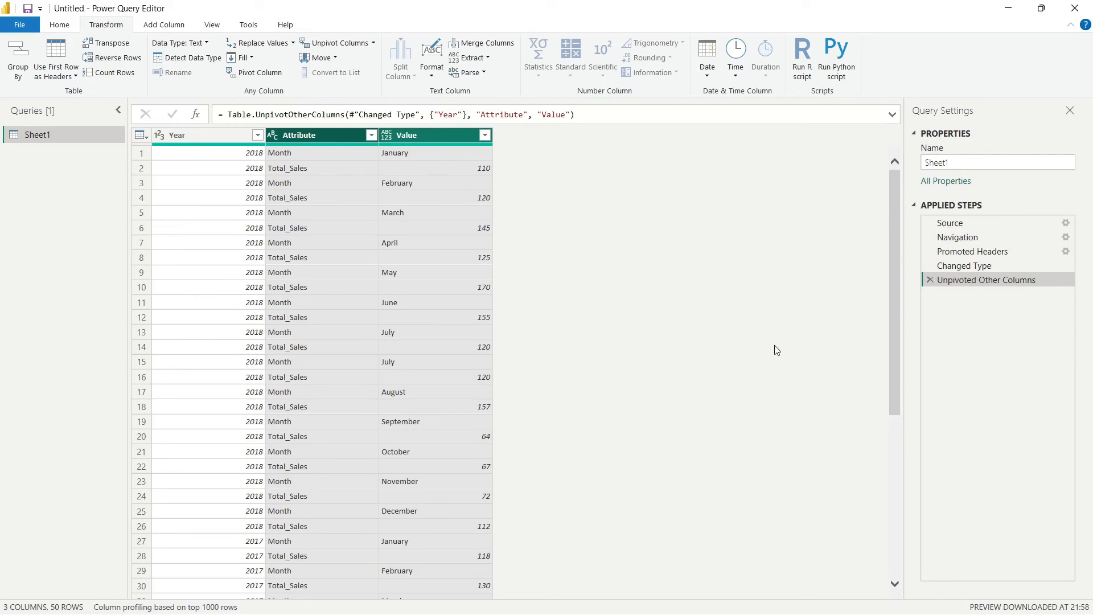
pyautogui.click(929, 279)
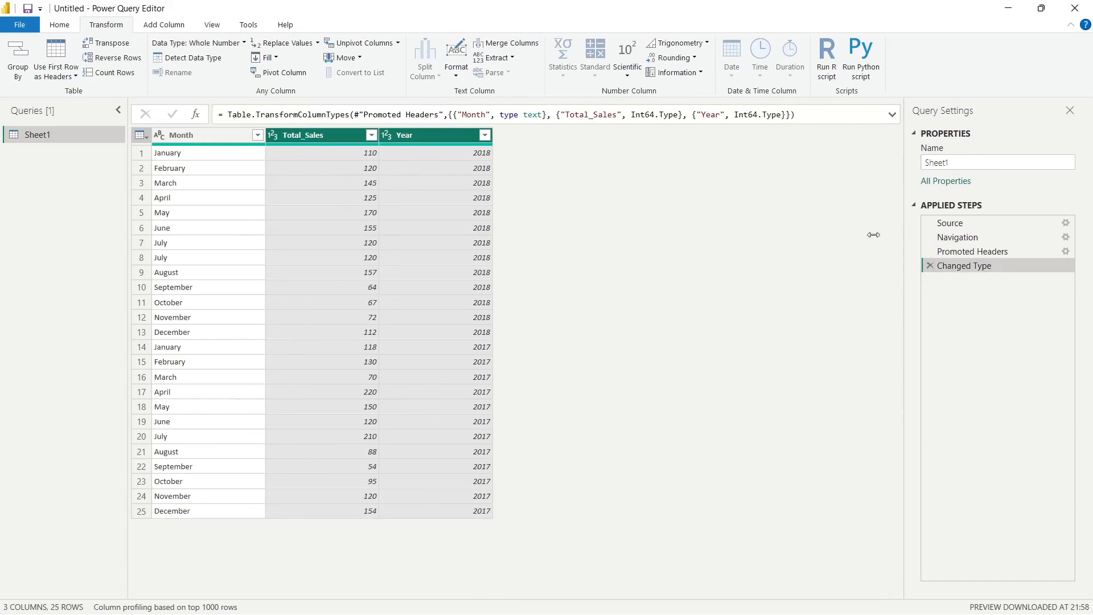
# Step: Try unpivoting every column except Month once more, and delete the resulting Unpivoted Other Columns step
pyautogui.click(237, 132)
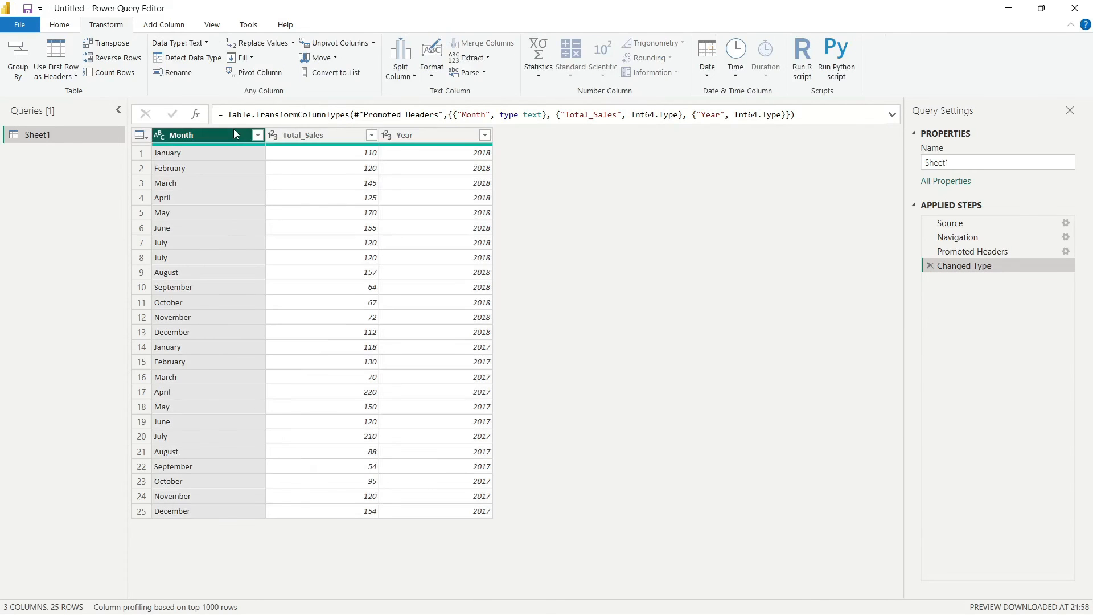
pyautogui.click(374, 43)
pyautogui.click(372, 75)
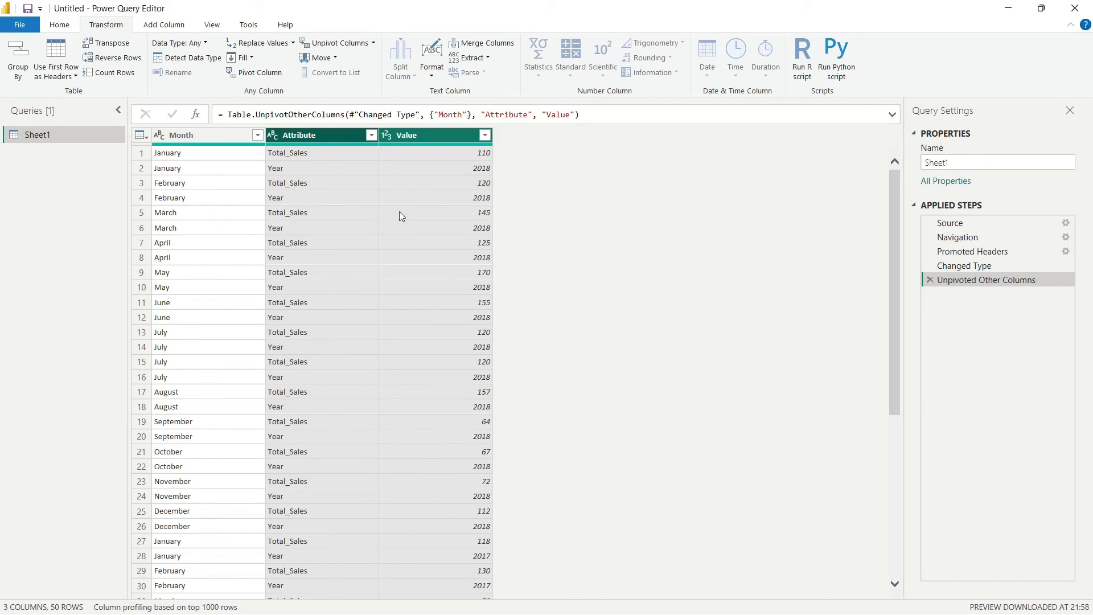
pyautogui.click(929, 280)
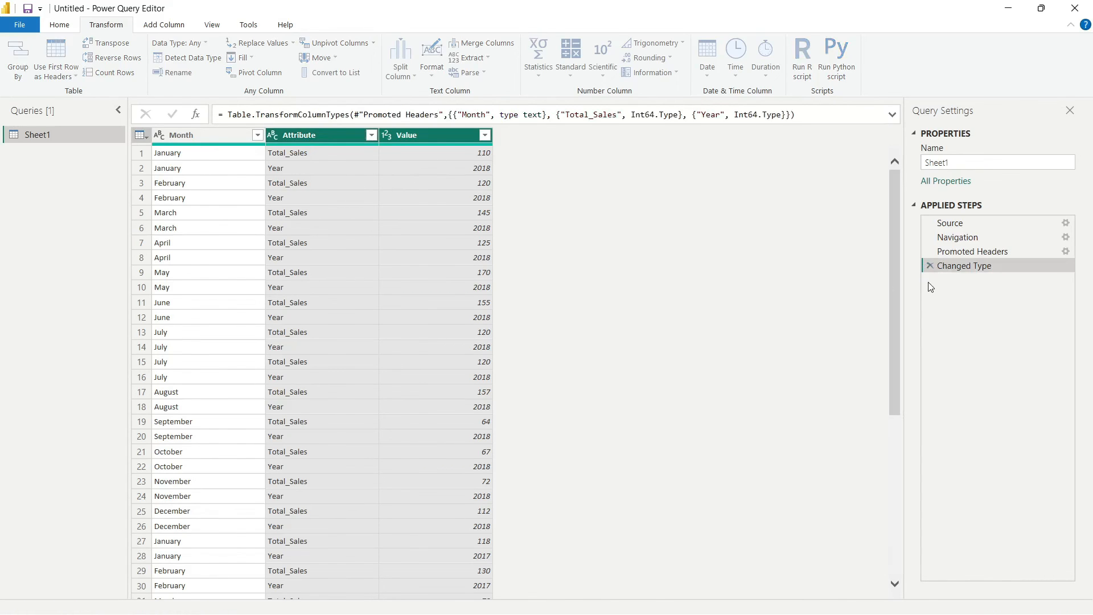
# Step: Try unpivoting only the selected Total_Sales and Year columns, look through the resulting rows, and remove the applied unpivot step
pyautogui.click(398, 44)
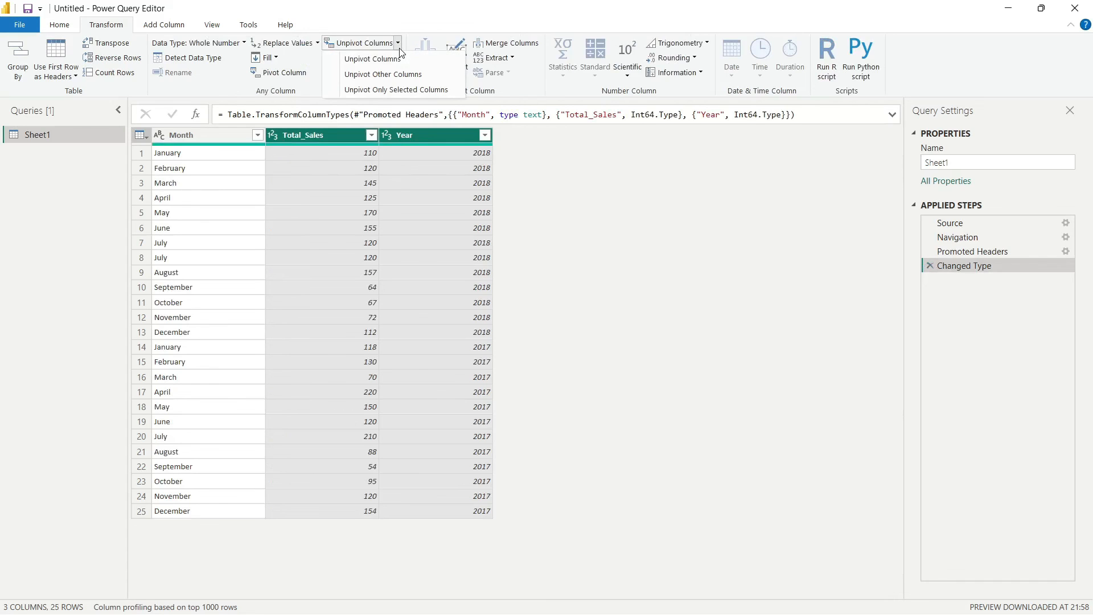
pyautogui.click(398, 90)
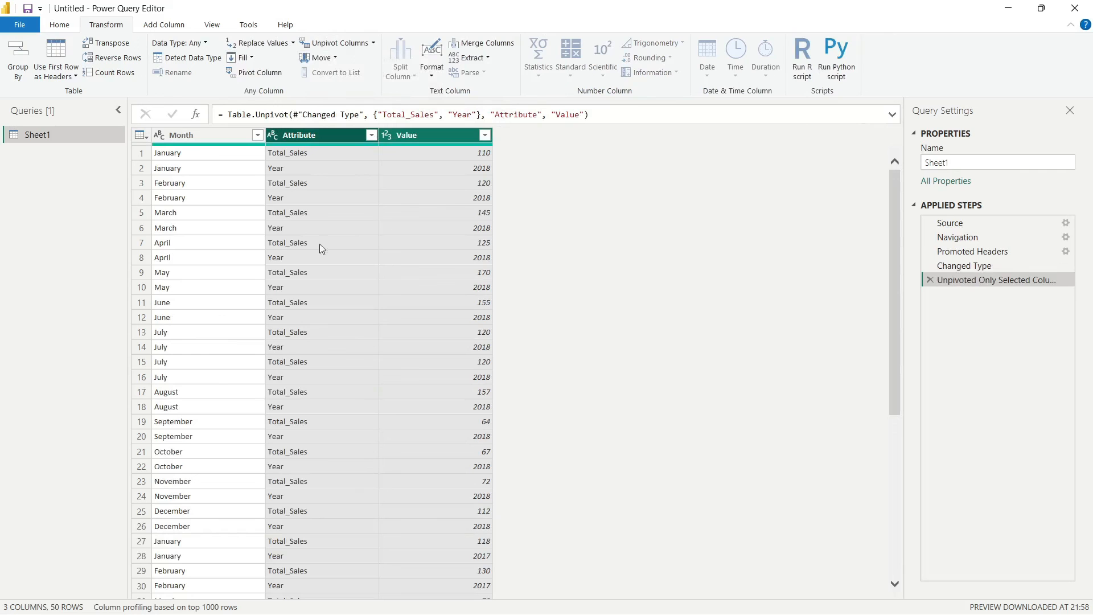
pyautogui.scroll(-5, 397, 349)
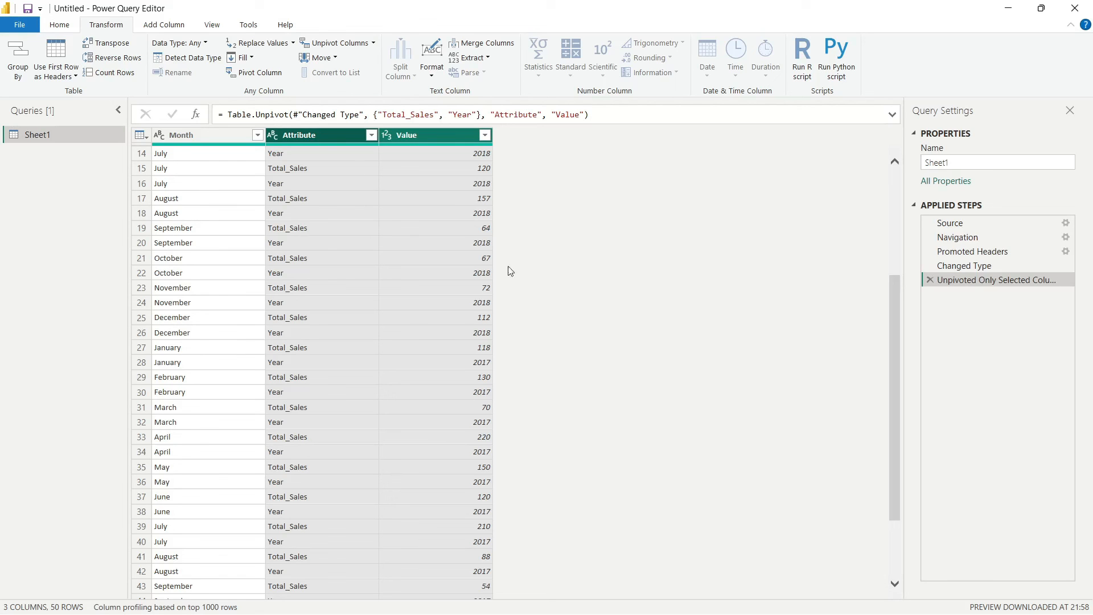
pyautogui.scroll(-1, 608, 364)
pyautogui.scroll(6, 609, 364)
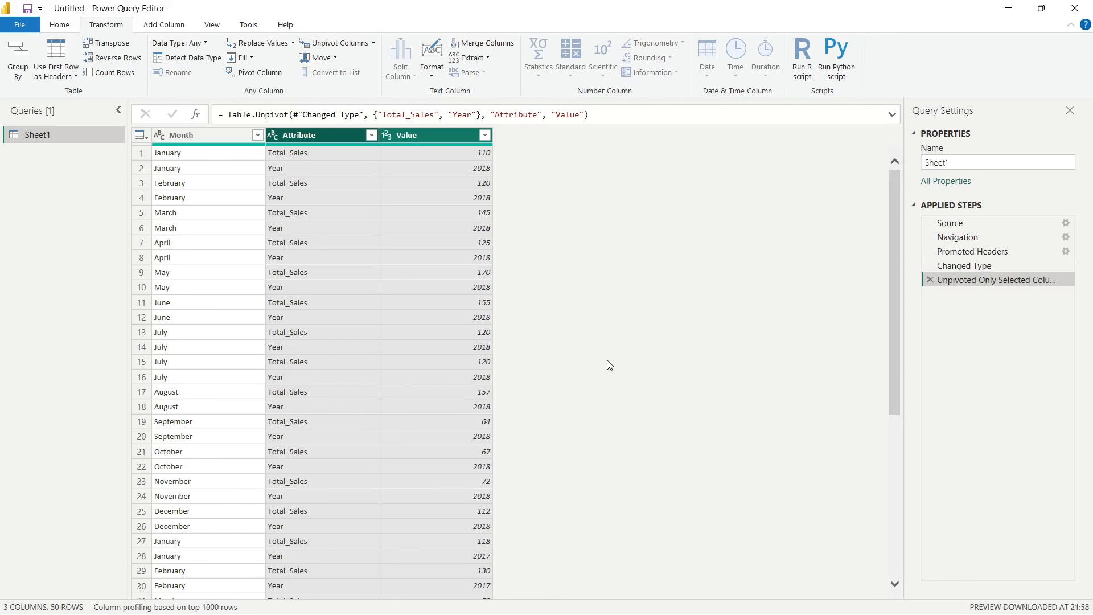
pyautogui.click(928, 282)
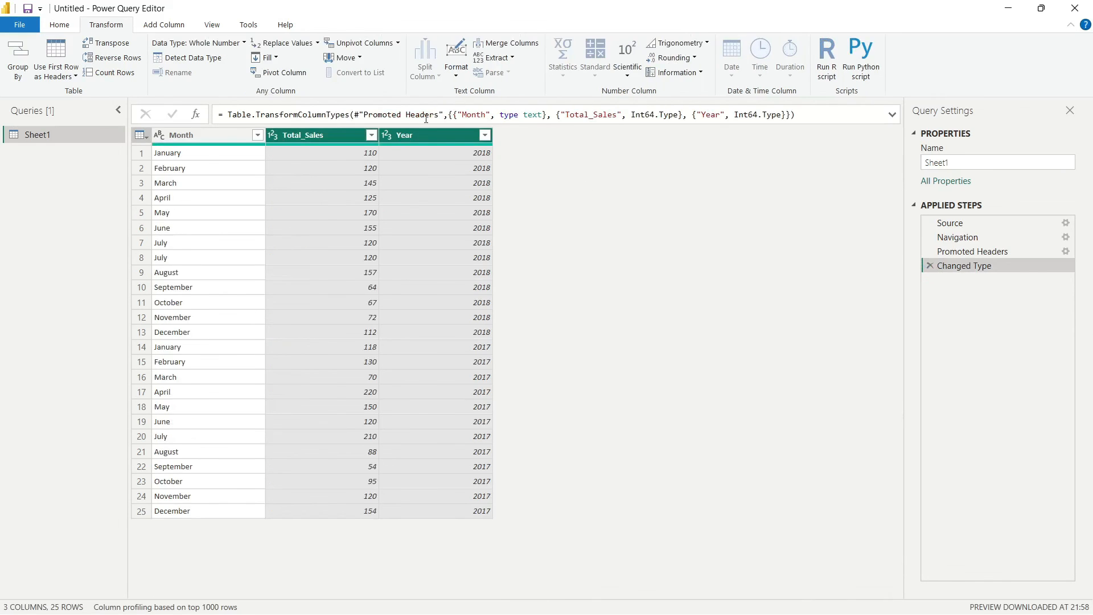